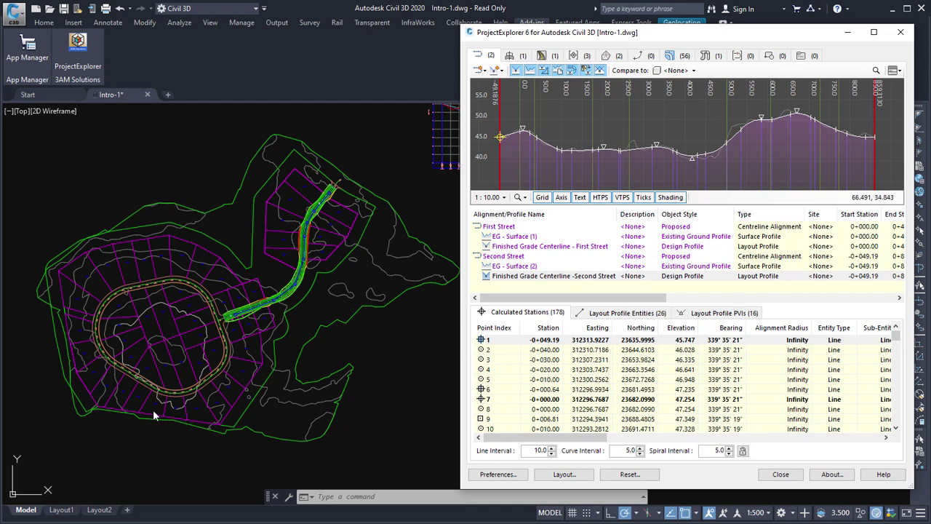
- Load the Second Street alignment's 159 calculated stations and profile graph in ProjectExplorer
click(508, 259)
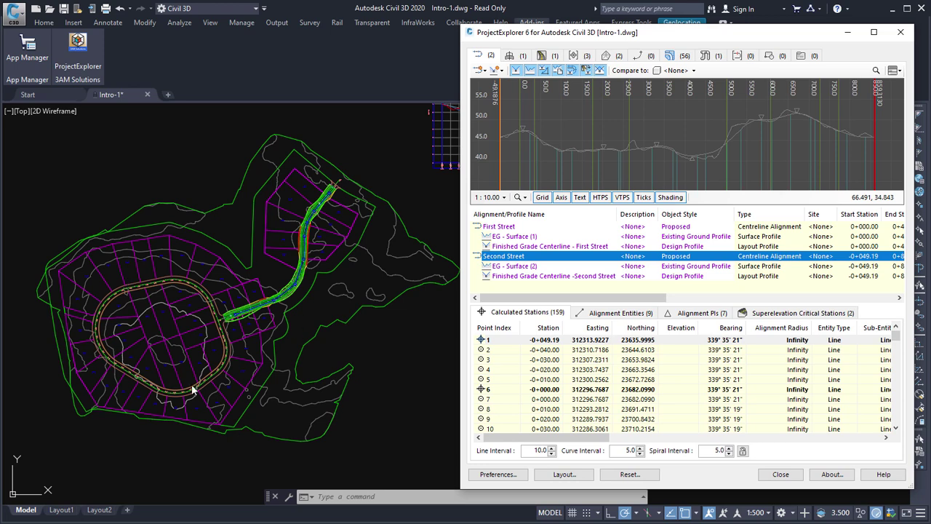
- Highlight Second Street, then locate First Street's station 0+030.00 in its profile and stations
click(521, 258)
click(501, 229)
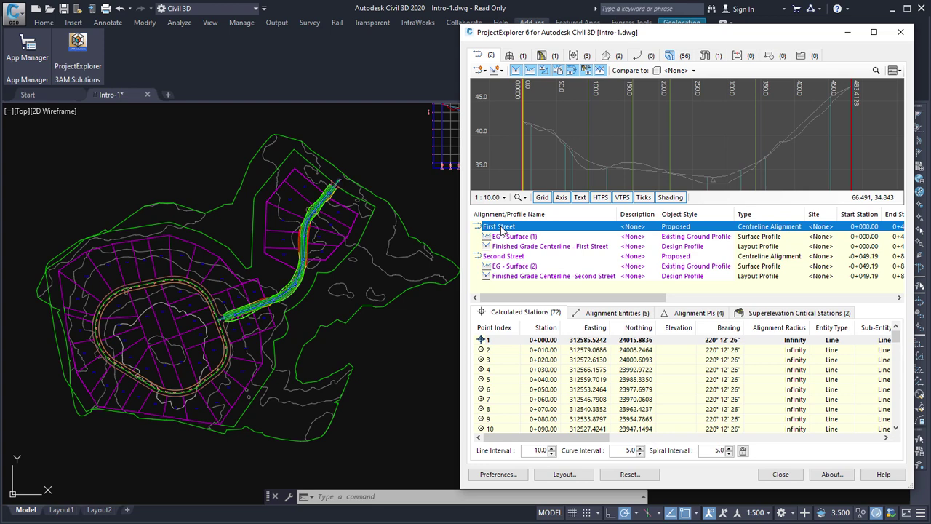
click(526, 371)
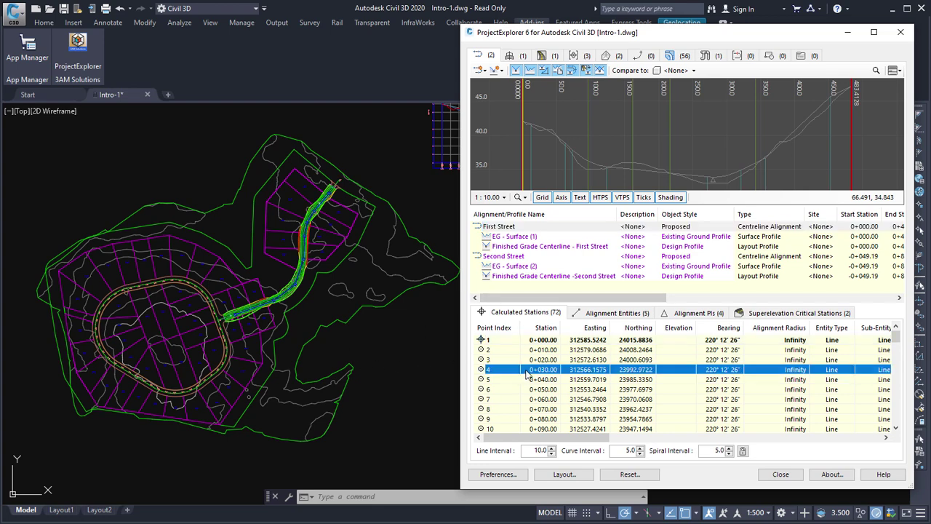
- Locate Second Street stations -0+030.00 and 0+010.00 together, zooming onto the loop
click(507, 256)
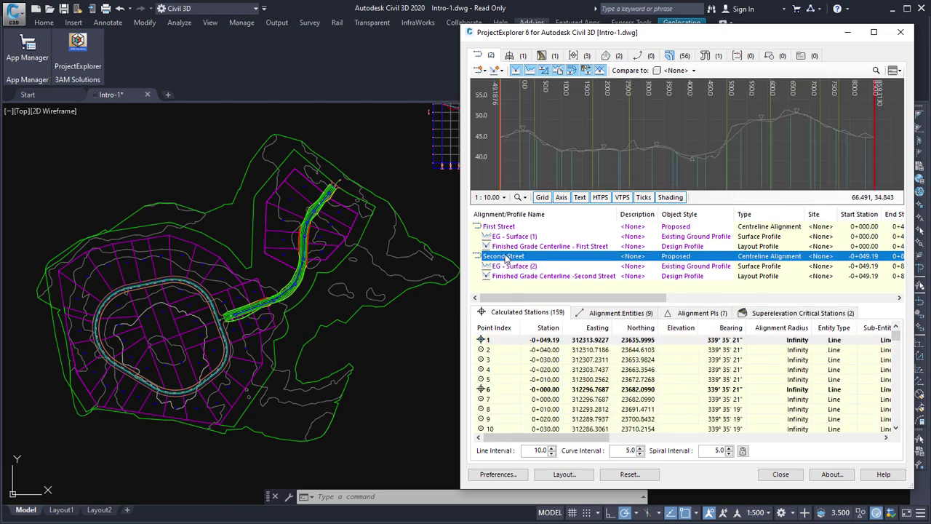
click(531, 362)
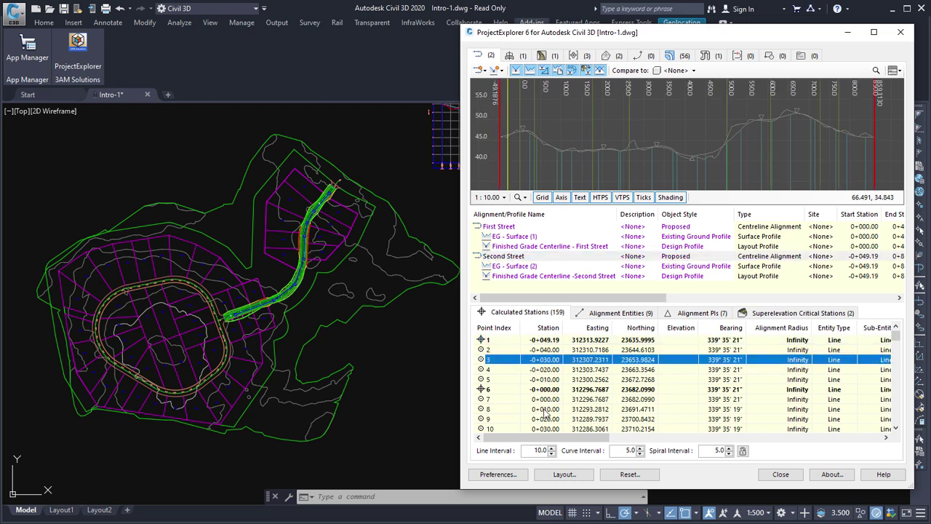
ctrl+click(544, 411)
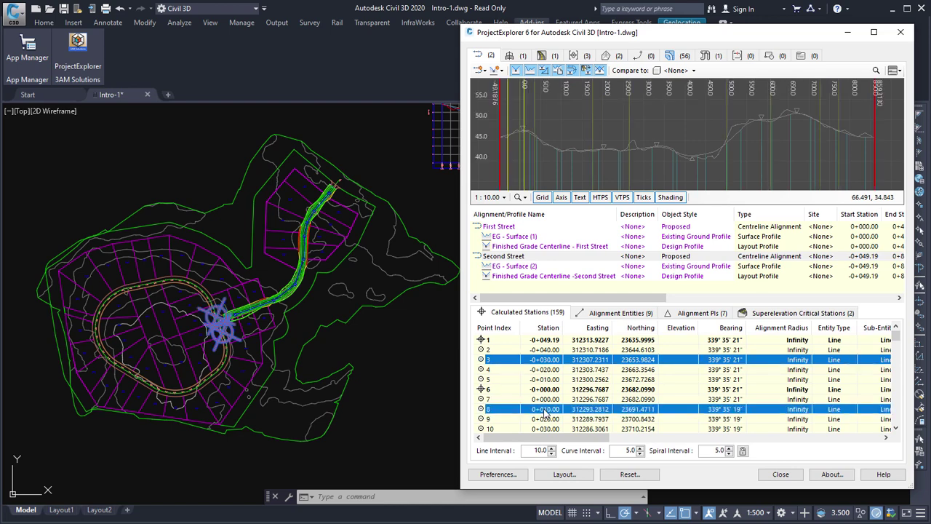
scroll(122, 311, up, 4)
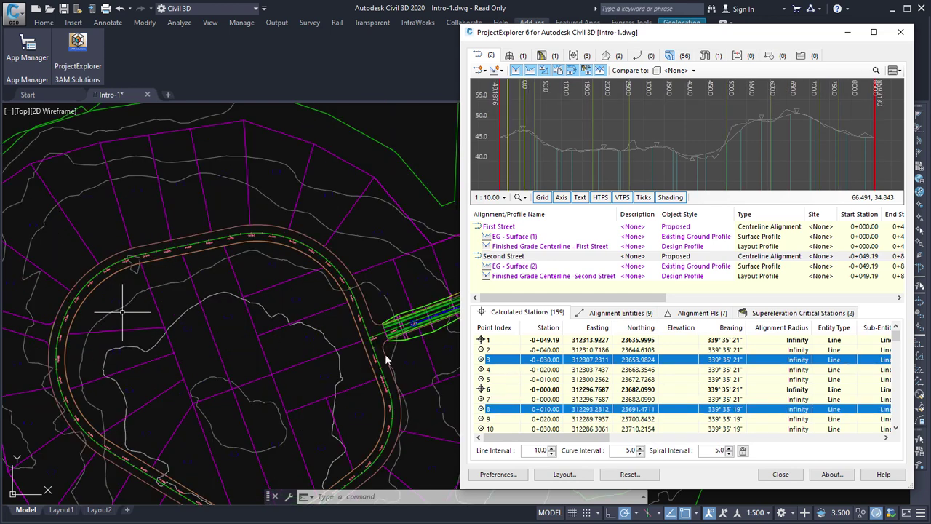
- Highlight Second Street's curve entities 3 and 5 together, then list its alignment PIs
click(611, 314)
click(534, 361)
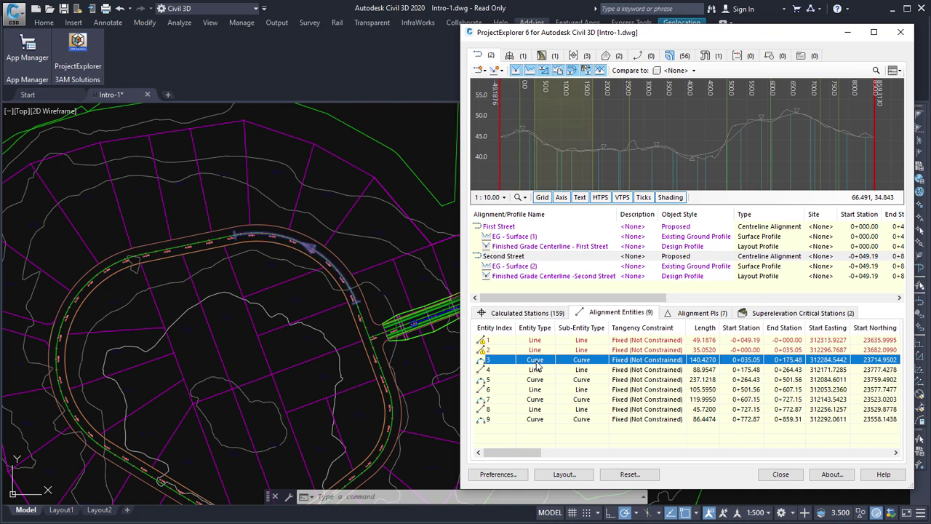
click(541, 380)
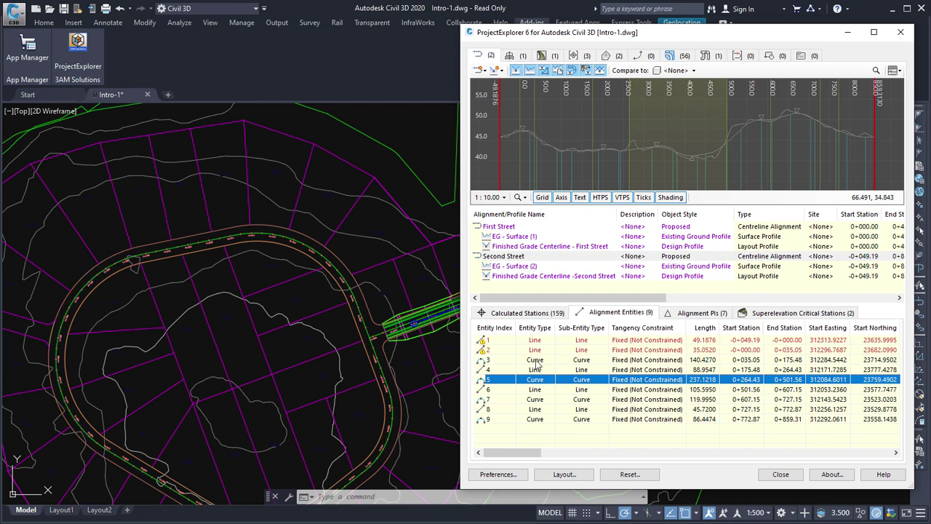
ctrl+click(536, 360)
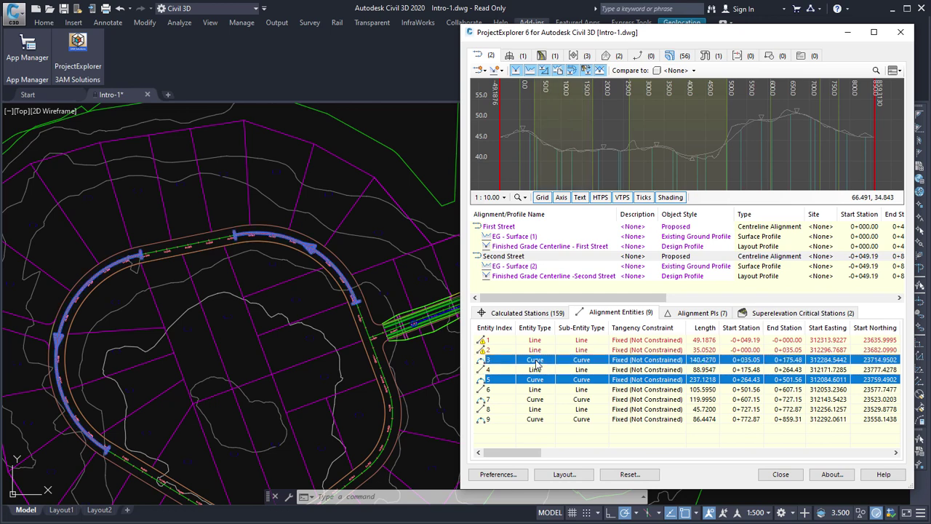
click(698, 314)
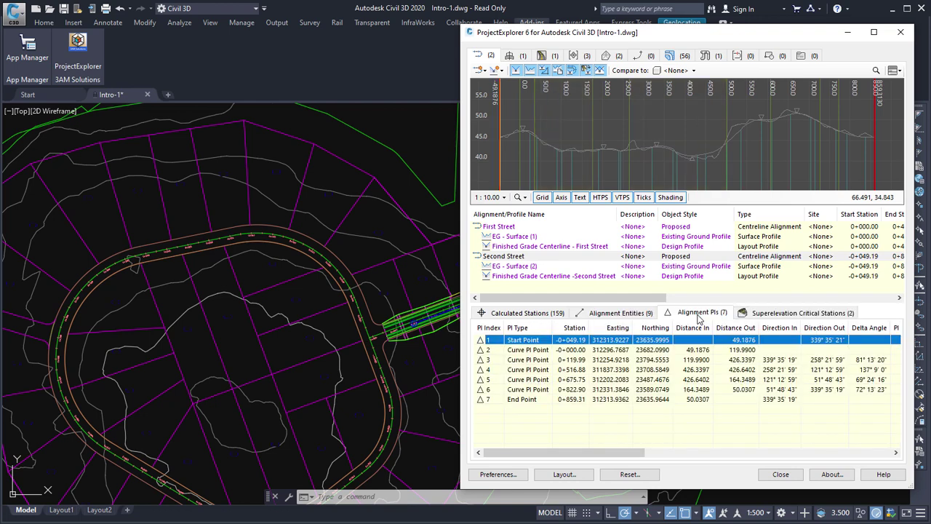
- Locate PI 3 (0+119.99) and PI 4 (0+516.88) in the drawing, ending on PI 3
click(553, 360)
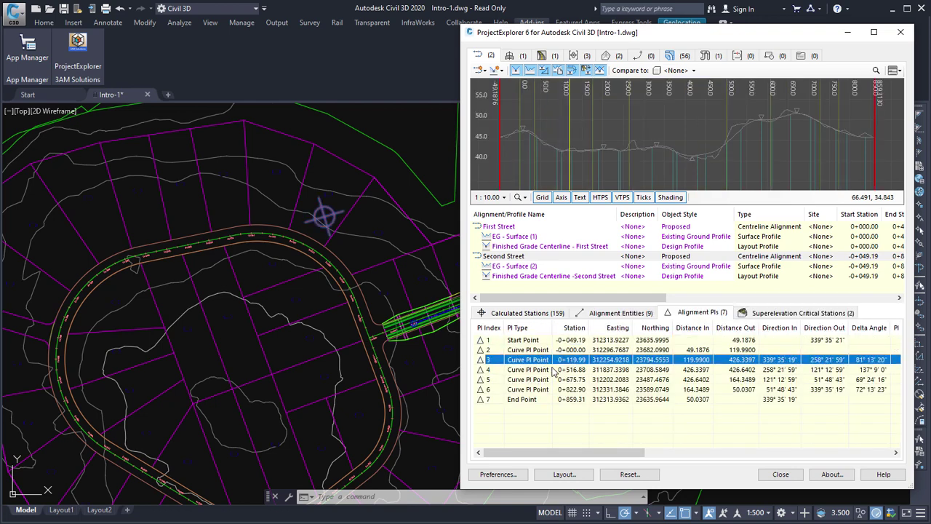
click(552, 371)
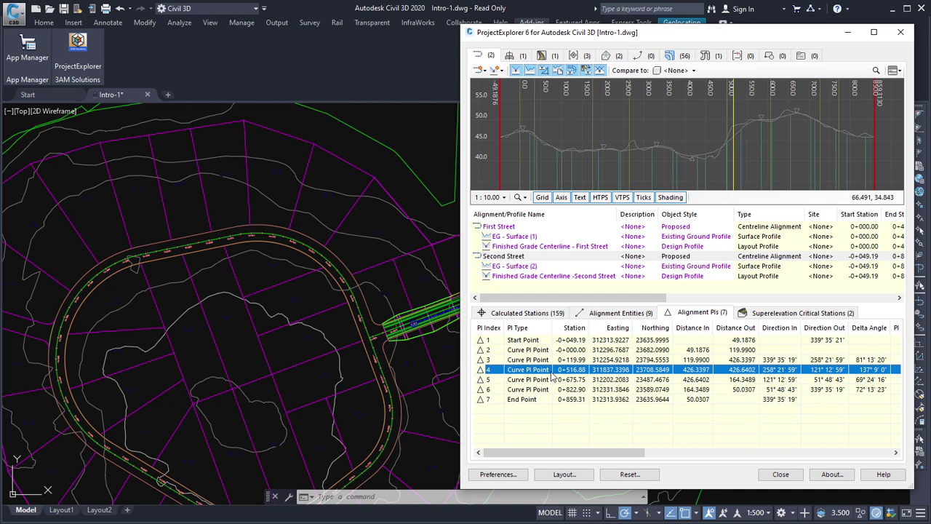
scroll(125, 364, up, 3)
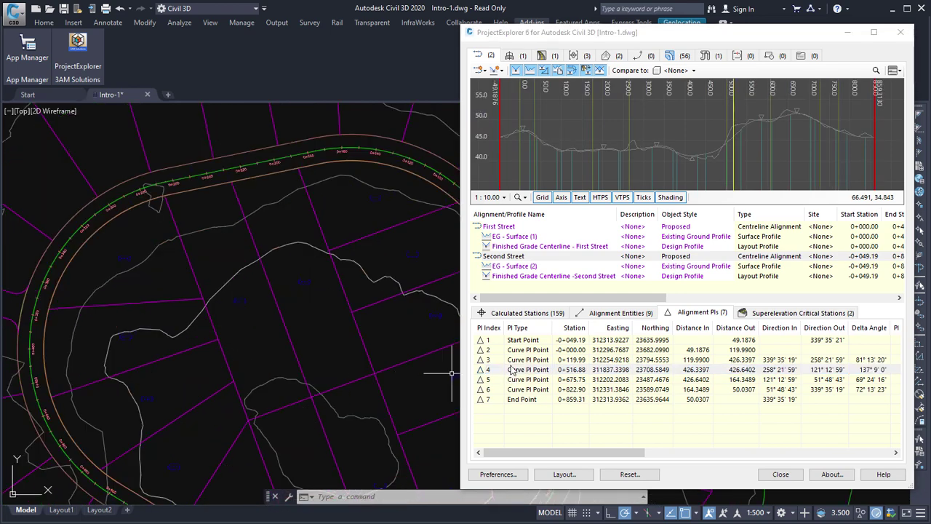
scroll(215, 362, down, 5)
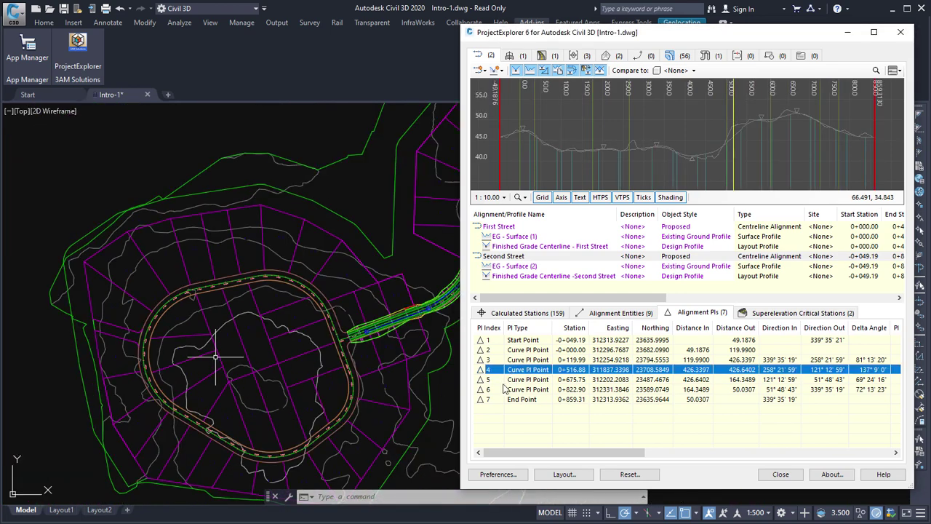
click(536, 359)
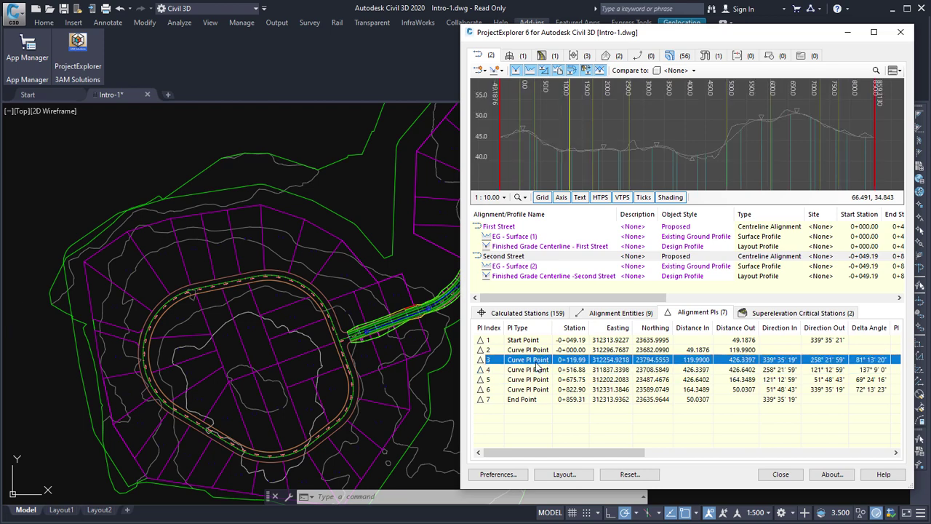
- Show the Finished Grade Centerline -Second Street profile and locate stations -0+030.00 and 0+000.00
click(507, 277)
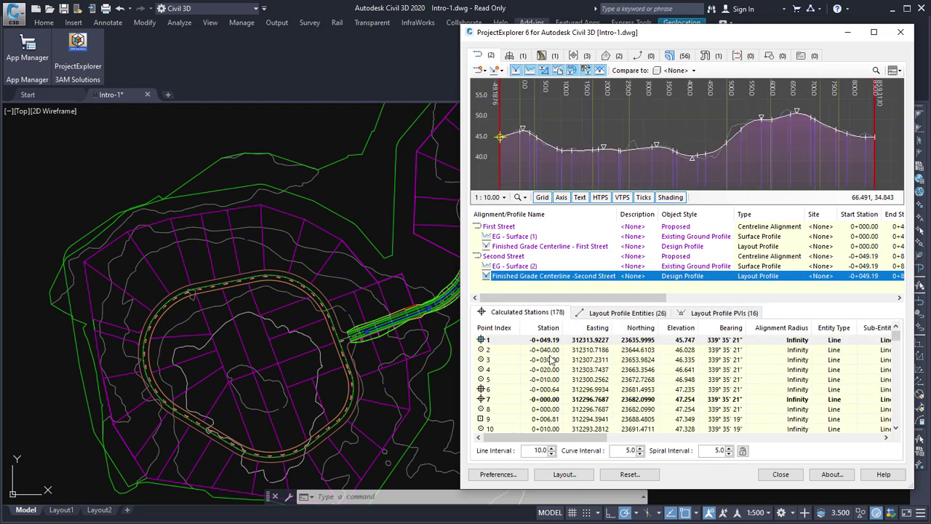
click(550, 361)
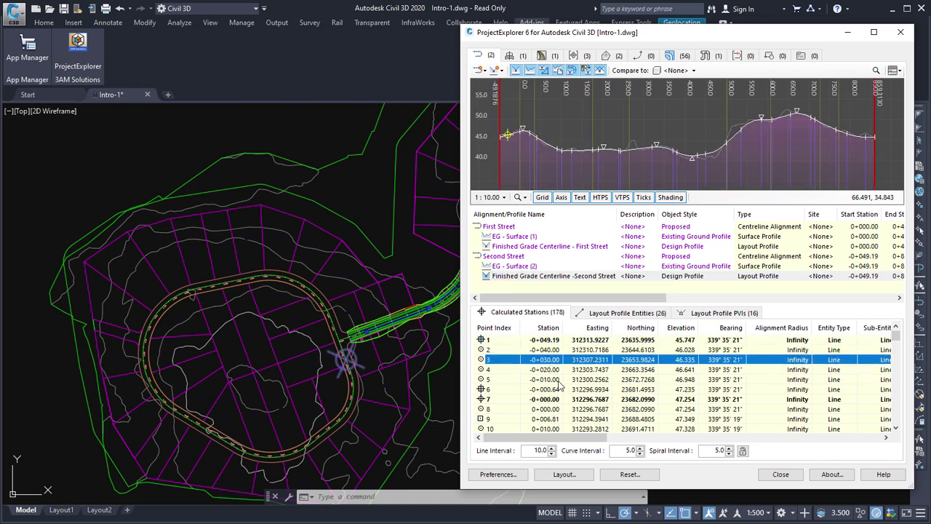
click(559, 410)
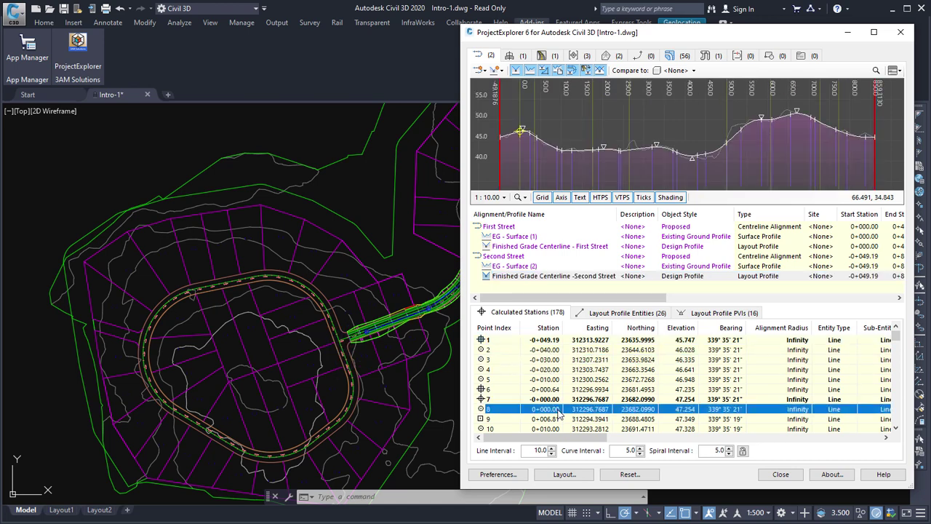
- Highlight layout entities tangent 3, parabola 4 and tangent 5 on the profile graph
click(619, 313)
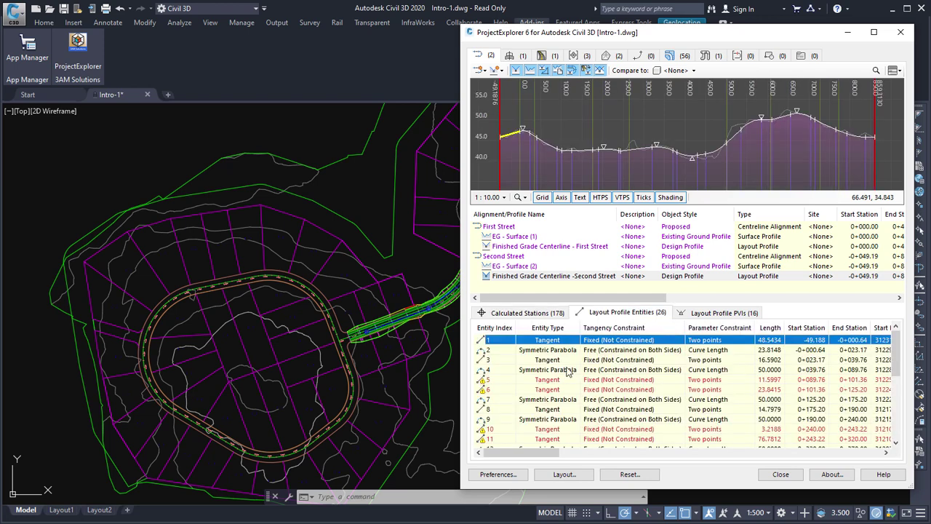
click(555, 361)
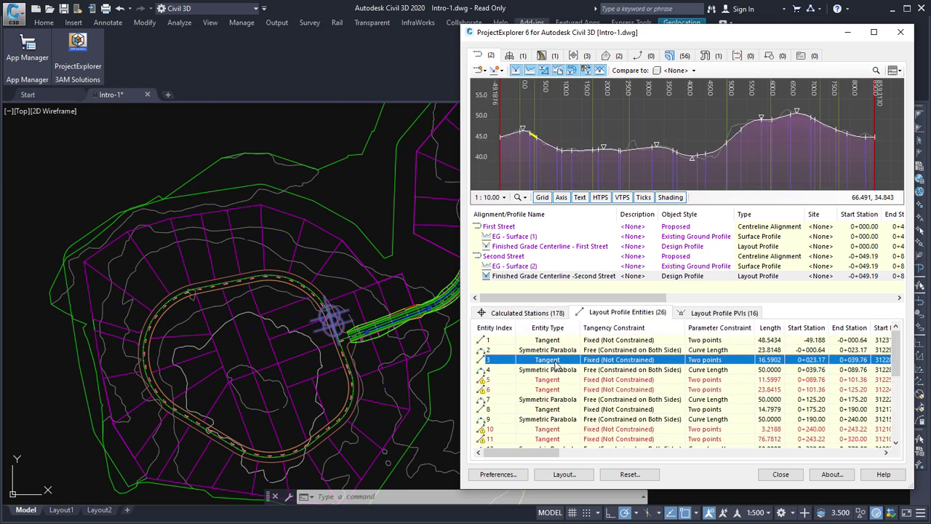
click(558, 370)
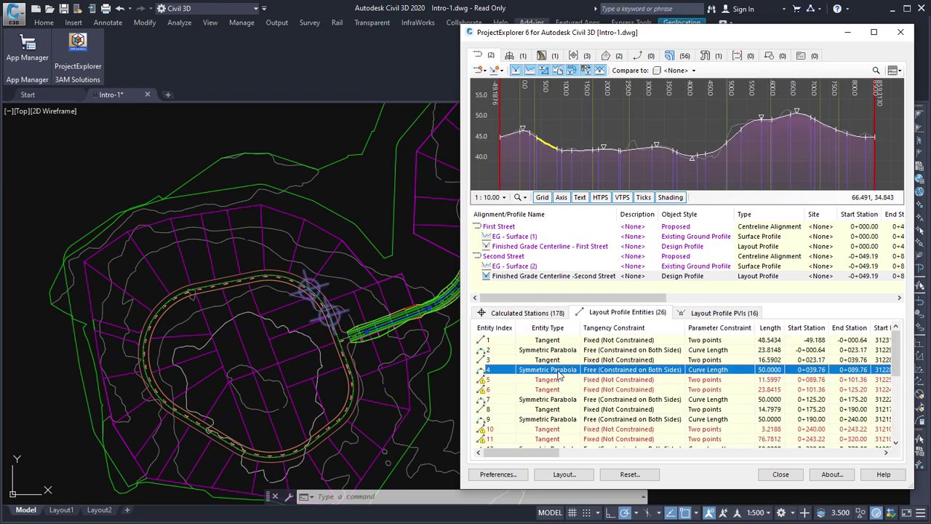
click(552, 382)
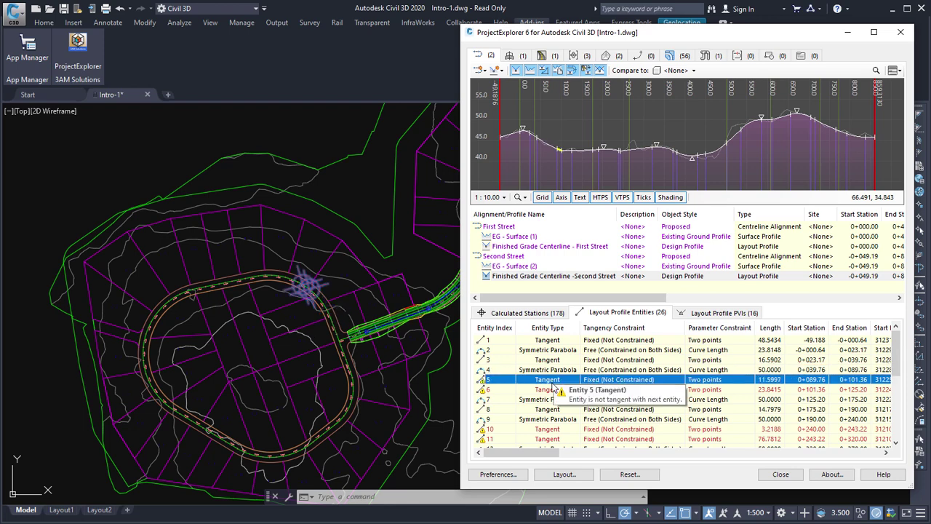
- Switch to corridors and select the First Street corridor with its baselines and section
click(550, 57)
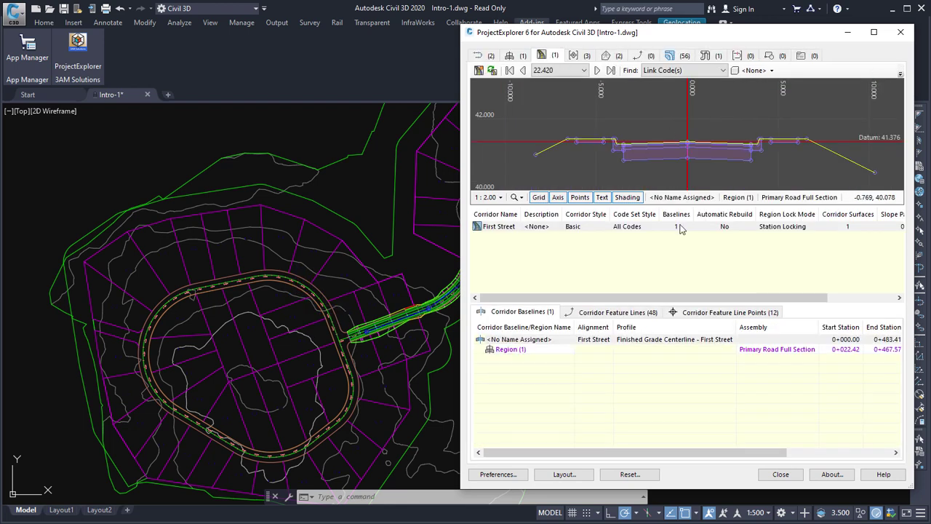
click(511, 230)
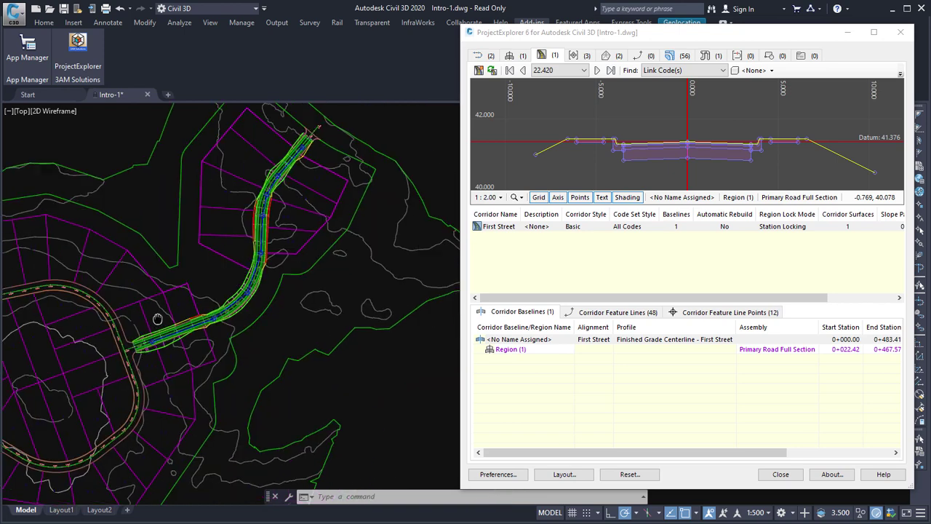
click(482, 230)
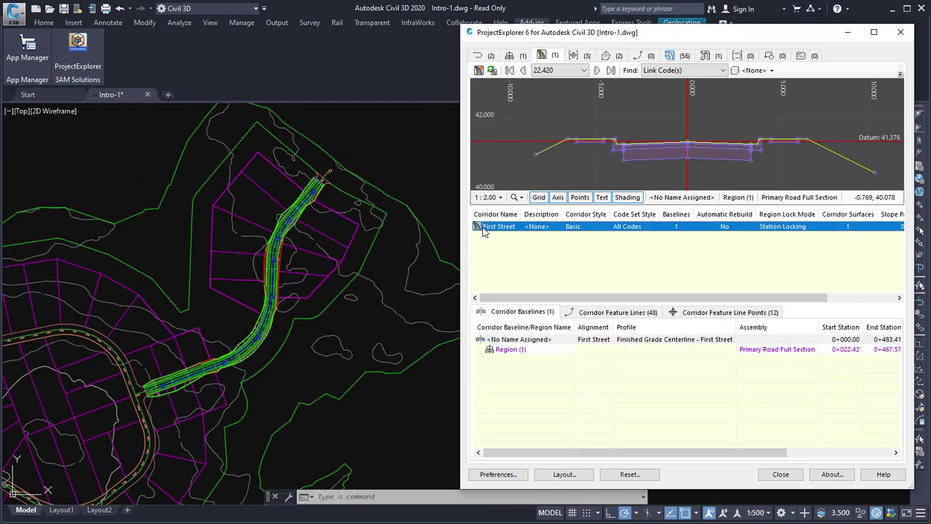
- List the corridor's feature lines and inspect Ditch_Out, Ditch_In, Sidewalk_Out and Flange
click(618, 312)
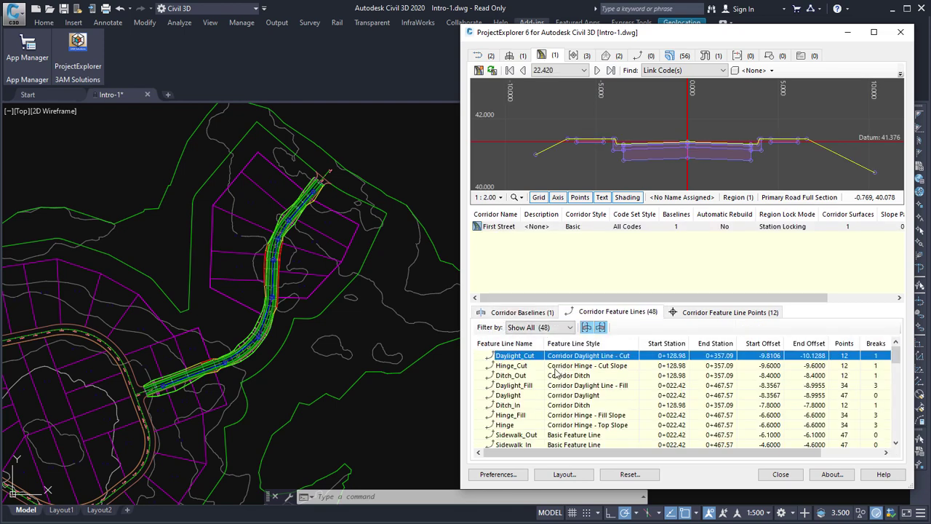
click(553, 375)
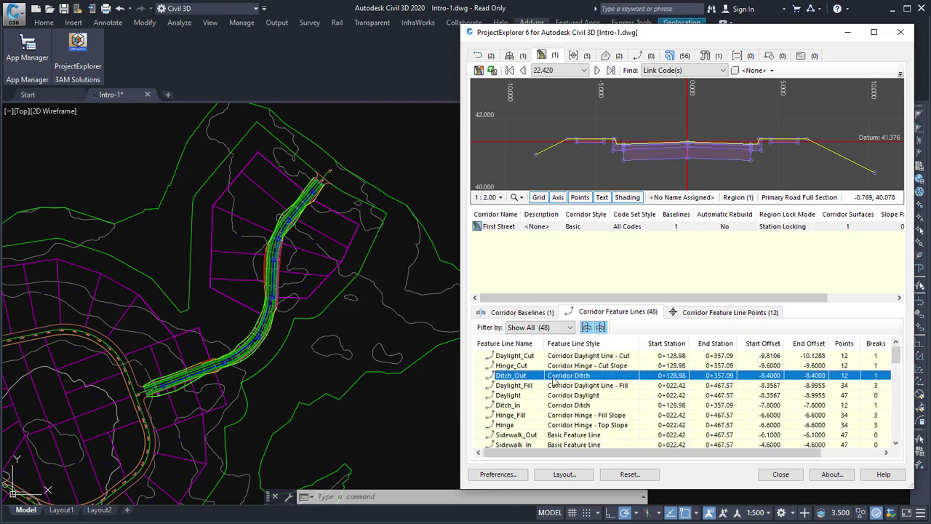
click(548, 406)
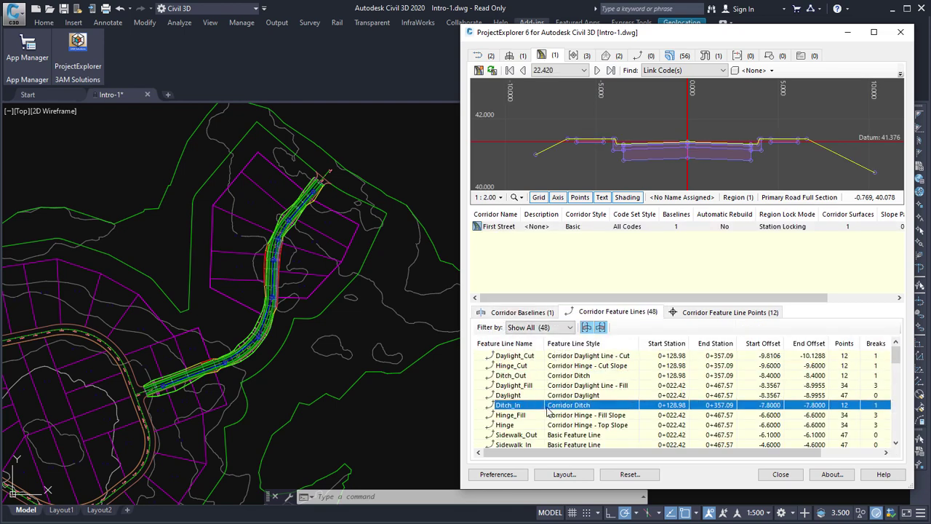
click(560, 435)
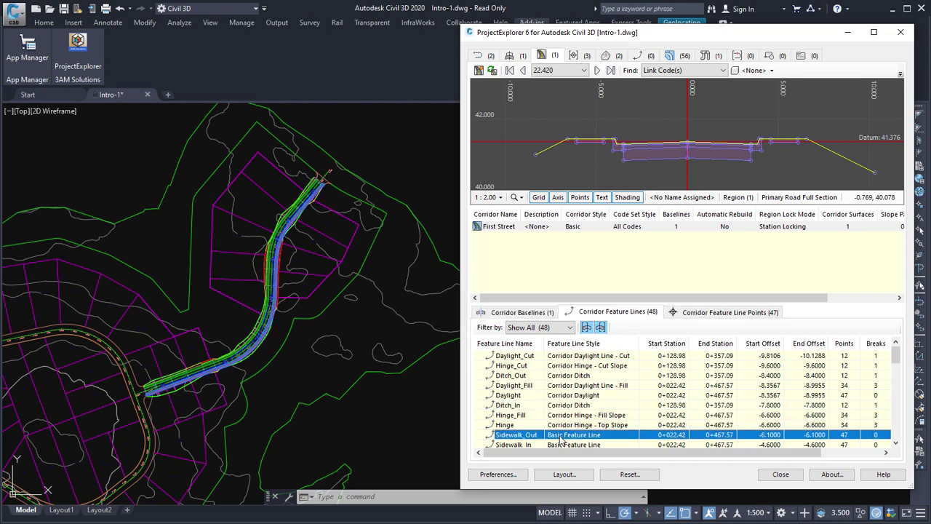
scroll(563, 436, down, 2)
click(567, 434)
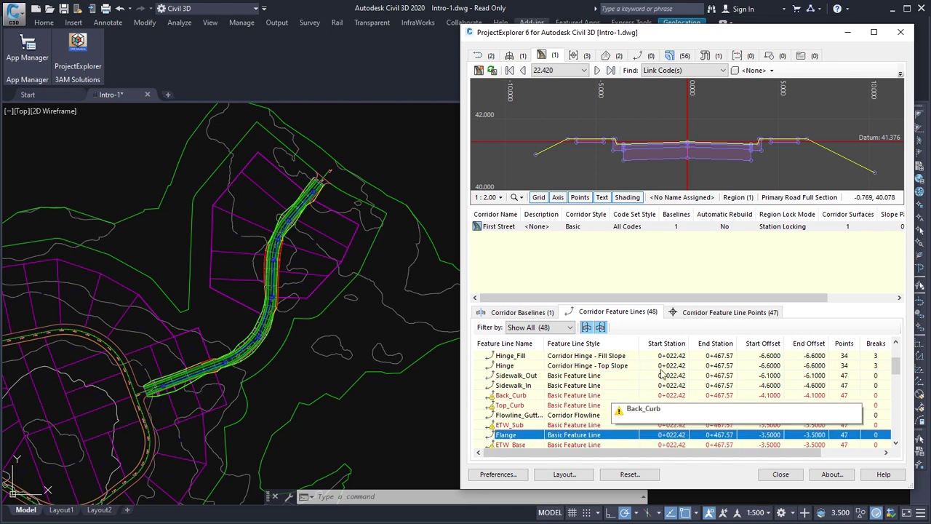
- Locate Daylight_Cut points 0+150.00, 0+200.00, 0+161.95, 0+130.00 and 0+128.98, then clear them
click(732, 313)
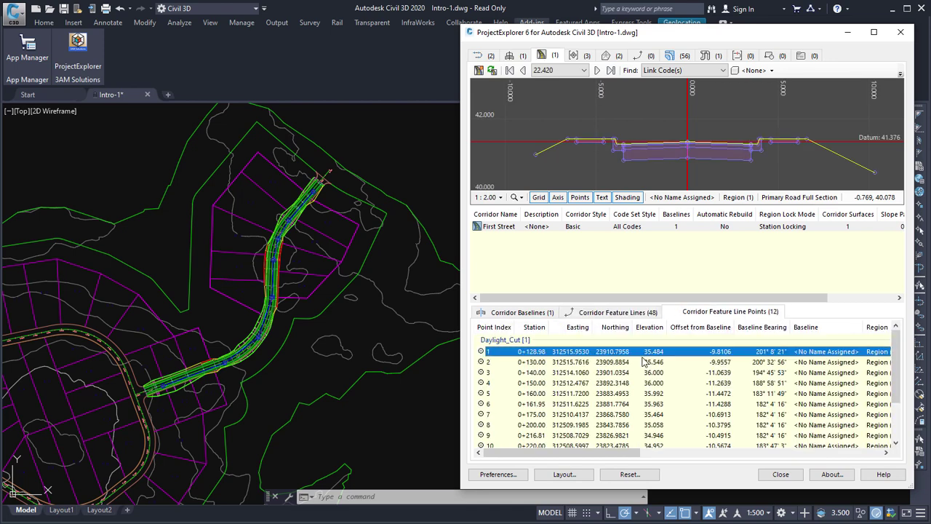
click(558, 383)
ctrl+click(557, 425)
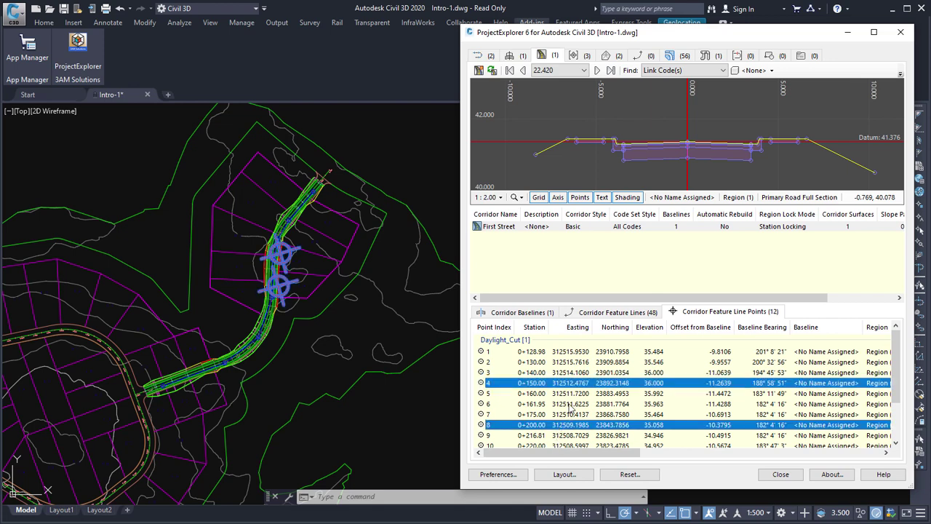
ctrl+click(571, 404)
ctrl+click(565, 361)
ctrl+click(574, 352)
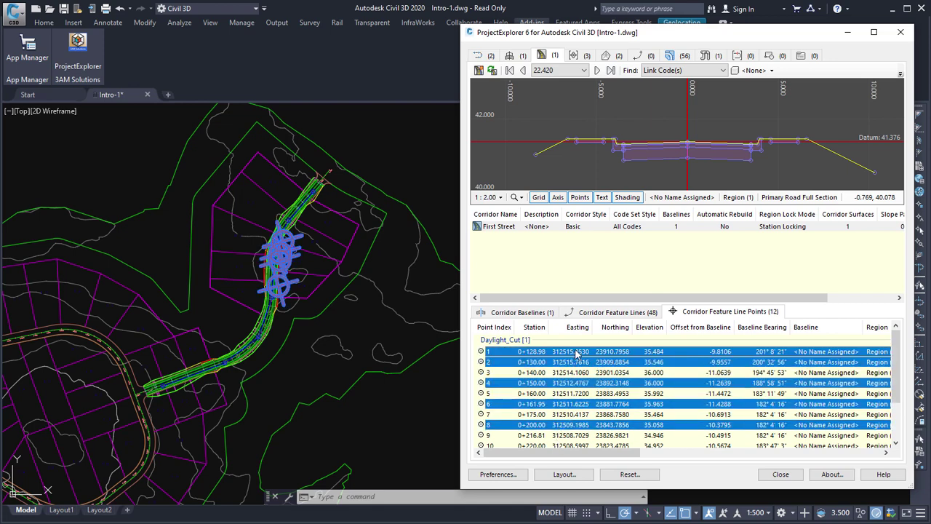
click(596, 150)
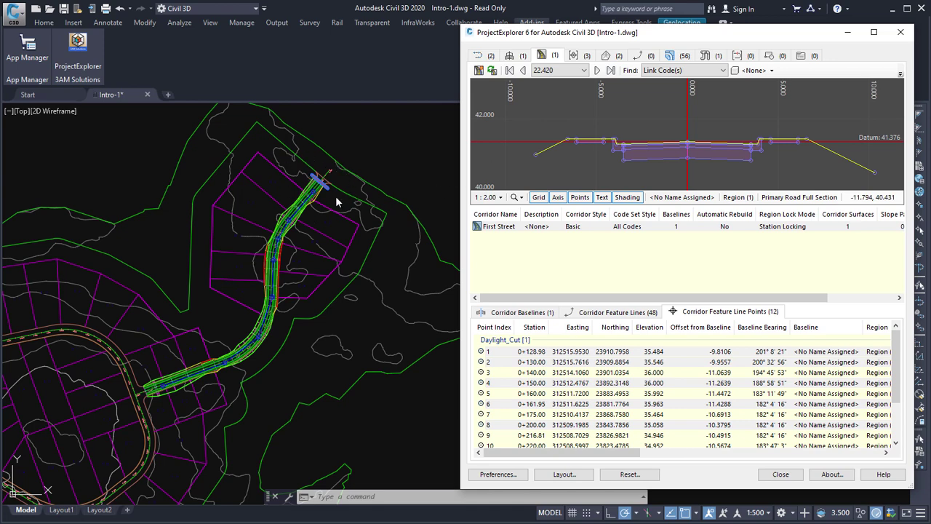
- Step the corridor cross-section forward to station 75.000, then jump to 271.128
click(596, 70)
click(597, 70)
click(597, 70)
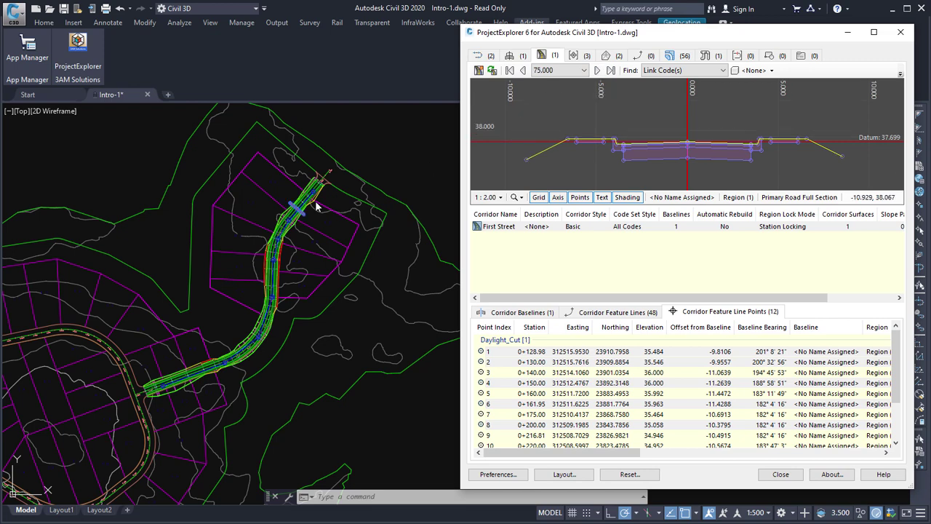
click(583, 70)
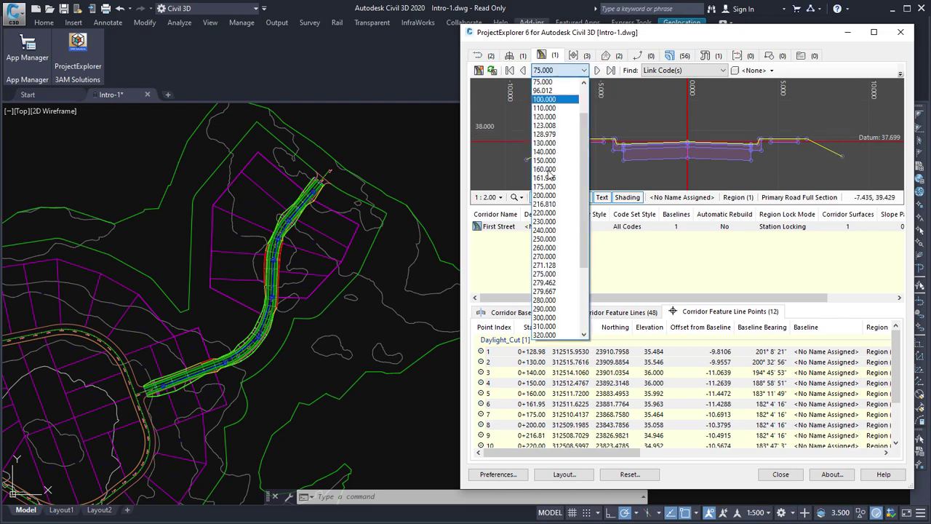
click(544, 265)
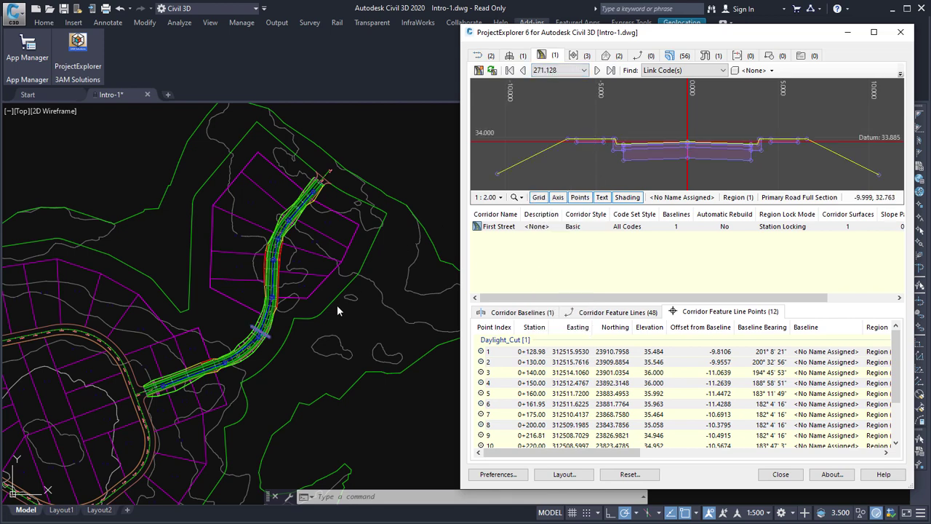
- Select Storm Sewer Network, highlight structures 4, 6, 7, 8 and 2, and list pipes
click(712, 58)
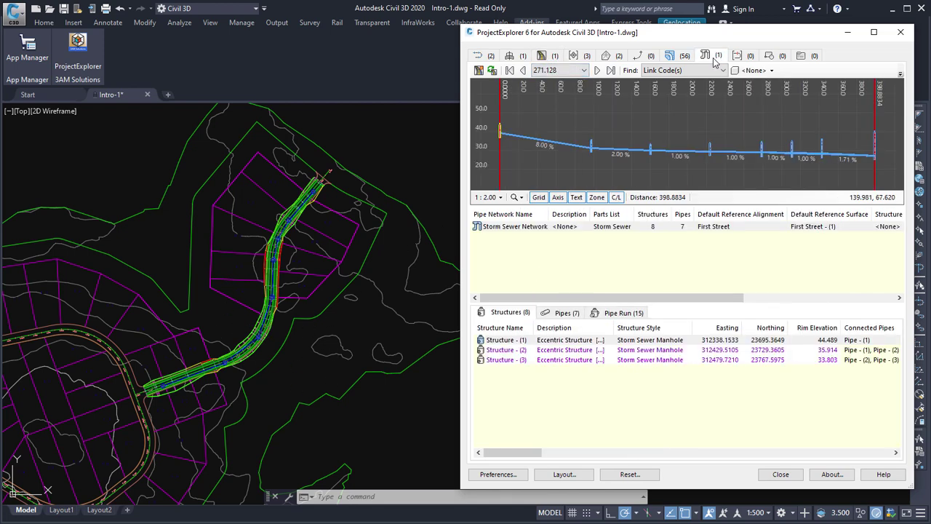
click(507, 228)
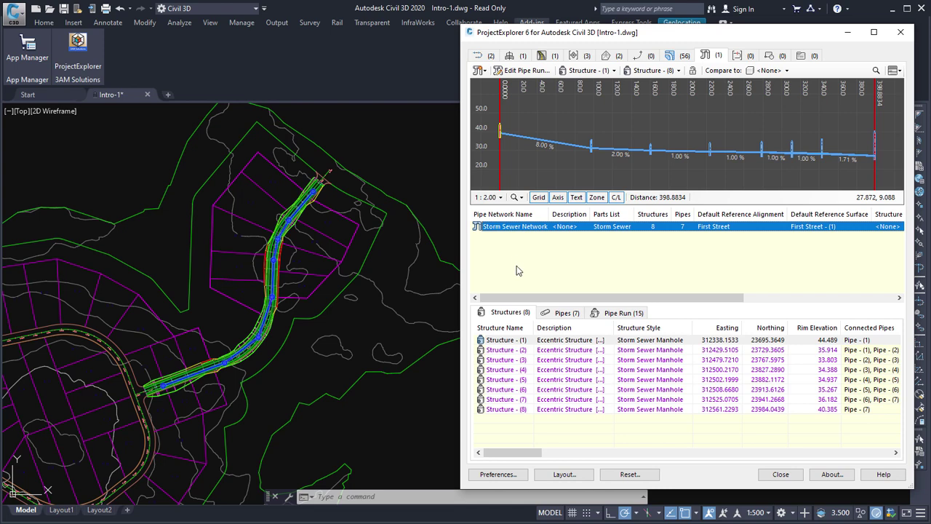
click(513, 369)
ctrl+click(513, 389)
ctrl+click(513, 399)
ctrl+click(512, 409)
ctrl+click(519, 350)
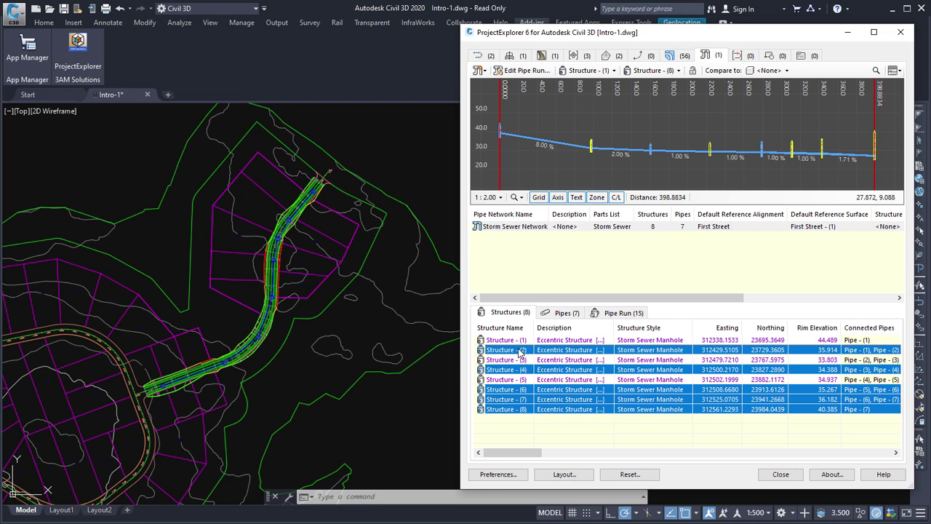
click(562, 312)
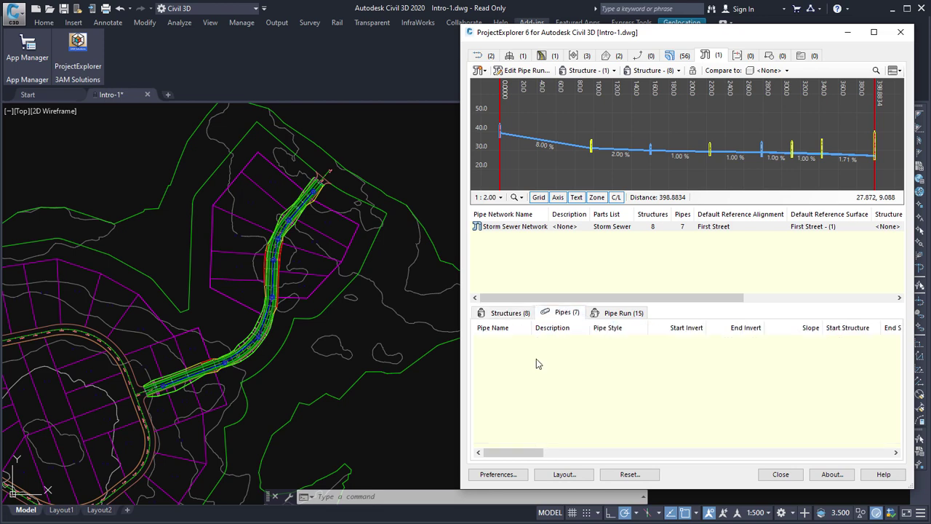
- Highlight Pipes (3), (5) and (7) in the profile, then show the pipe run table
click(536, 360)
ctrl+click(529, 379)
ctrl+click(523, 399)
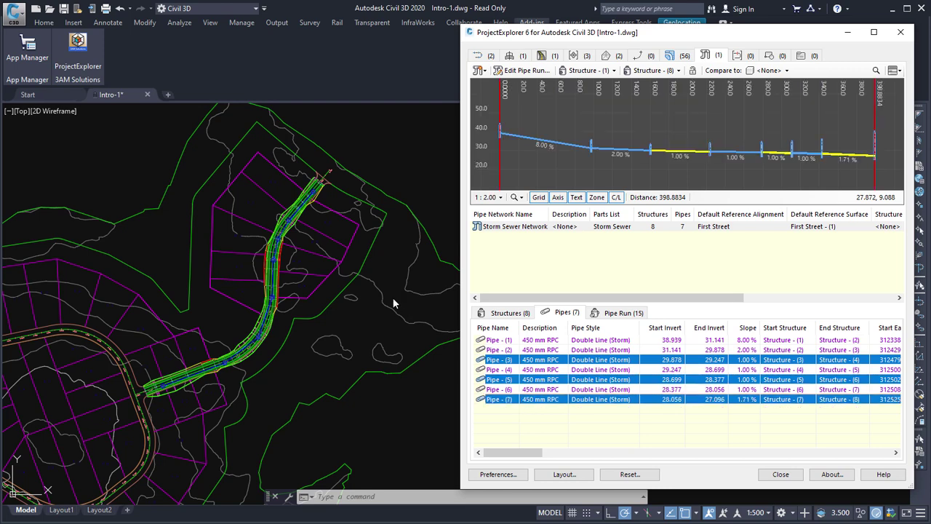
scroll(392, 297, up, 2)
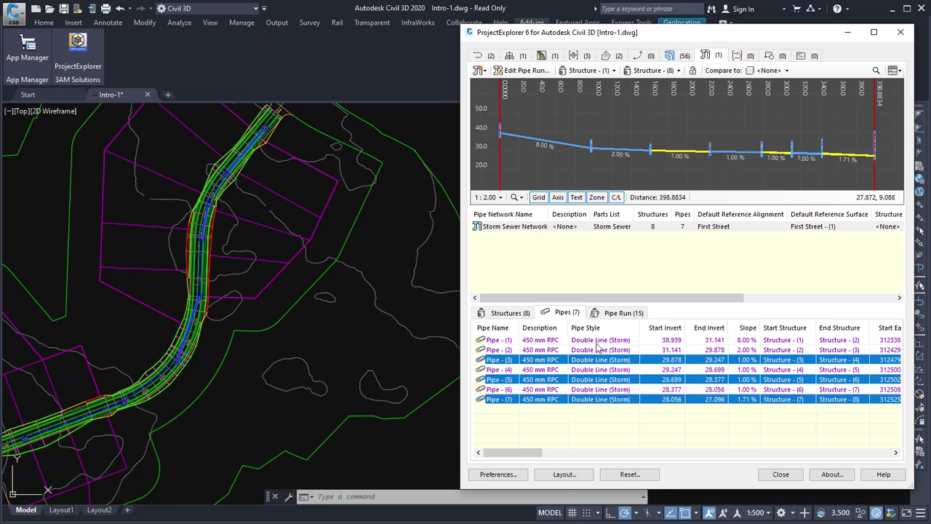
click(619, 313)
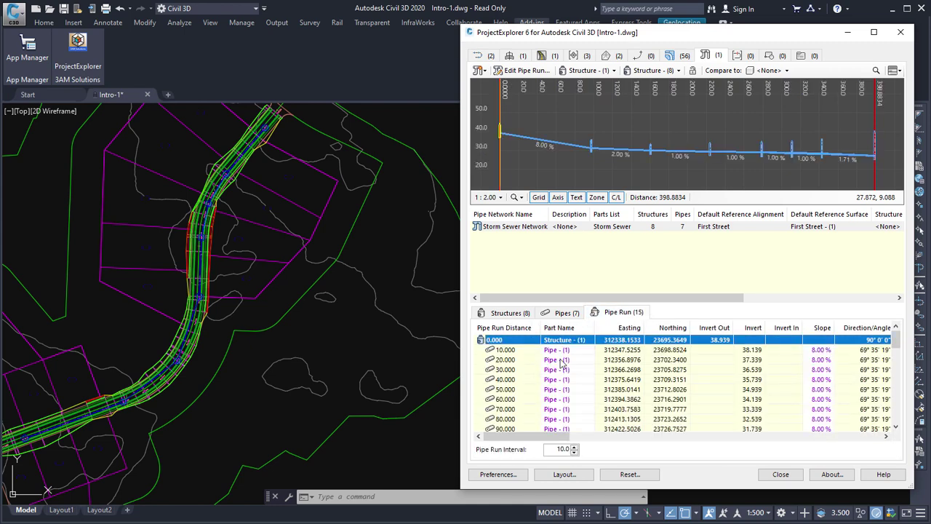
click(539, 361)
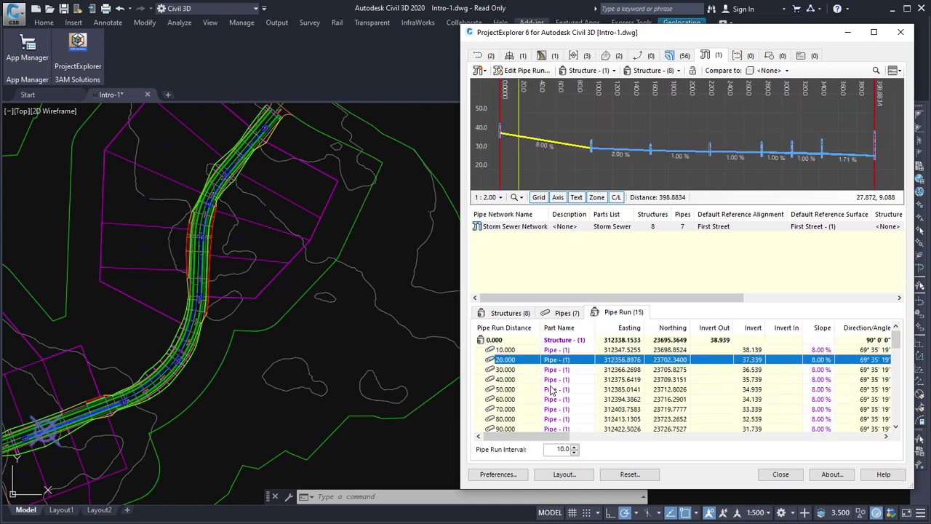
click(557, 419)
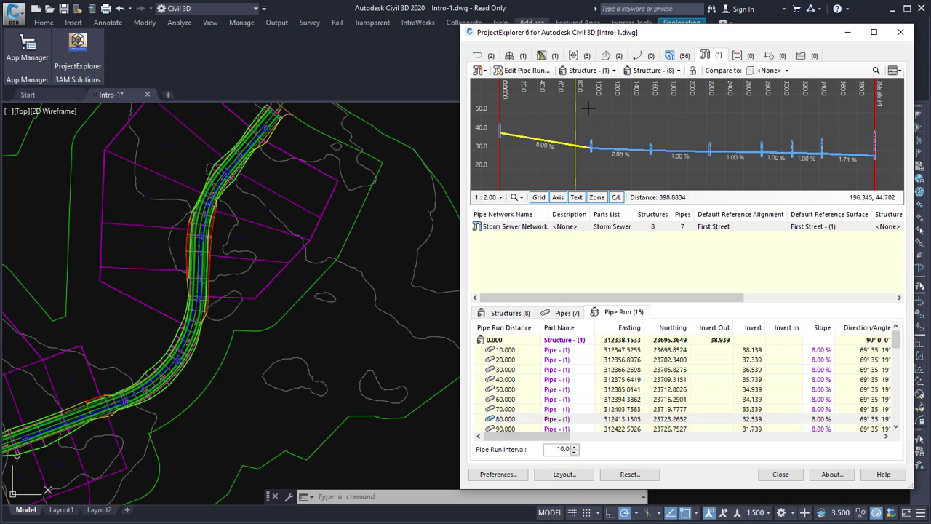
- Set Structure - (4) as the pipe run's starting structure, covering structures 4 through 8
click(603, 70)
click(603, 141)
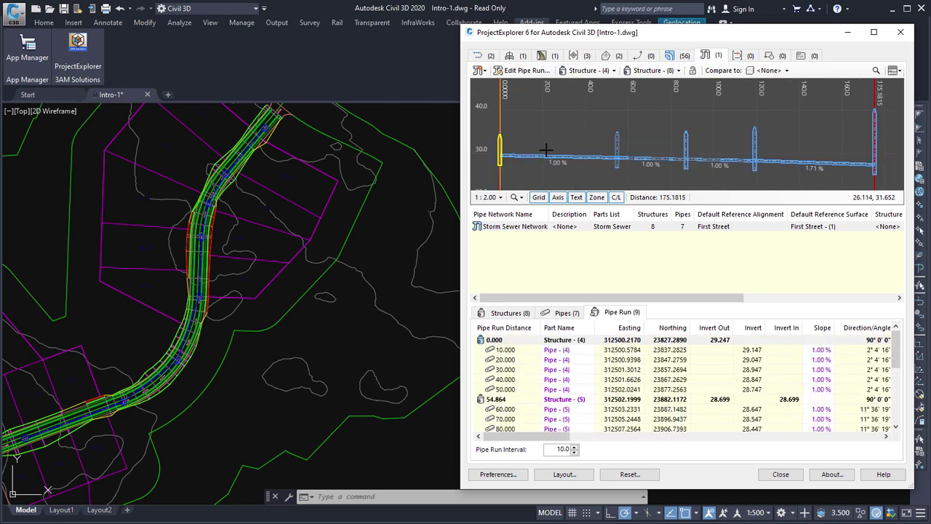